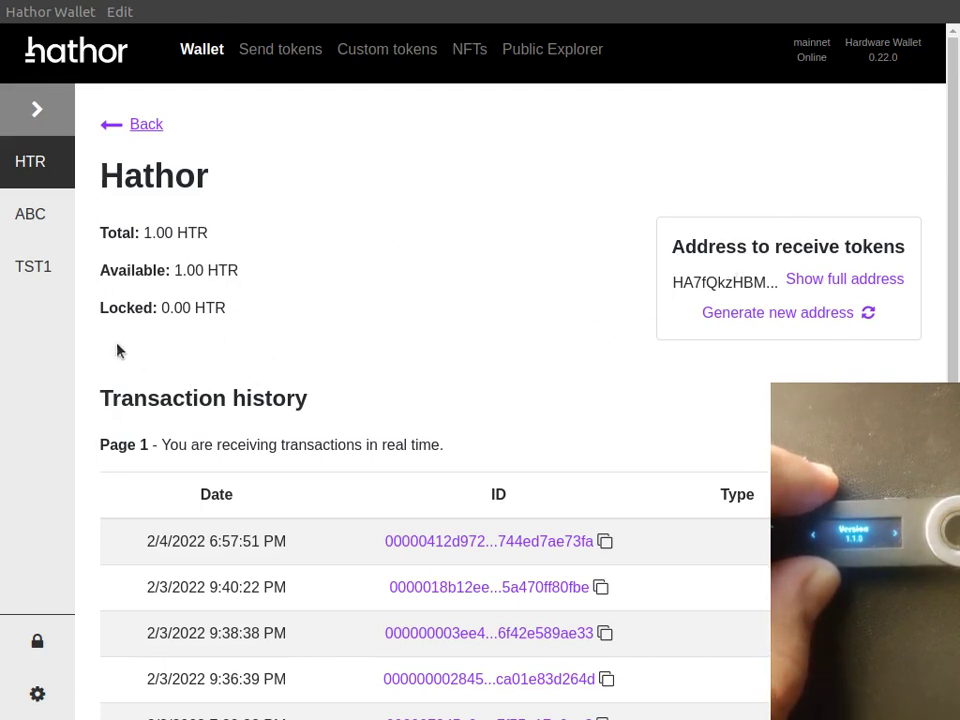
# Sign the ABC token (Easy as 123) with the Ledger and look over its balance
pyautogui.click(56, 222)
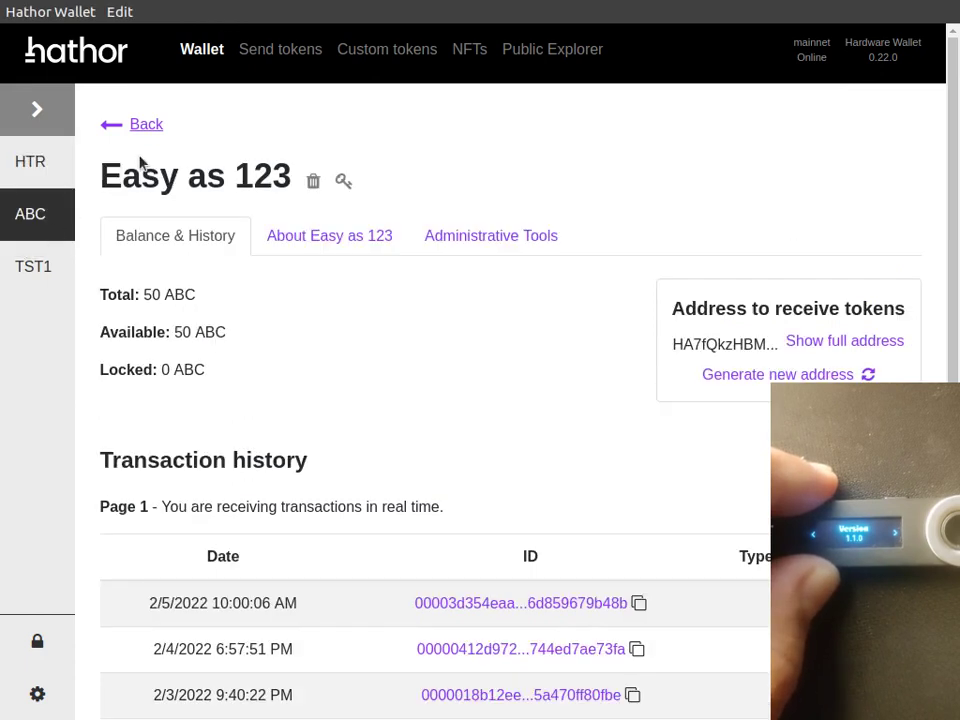
pyautogui.click(344, 182)
pyautogui.click(550, 269)
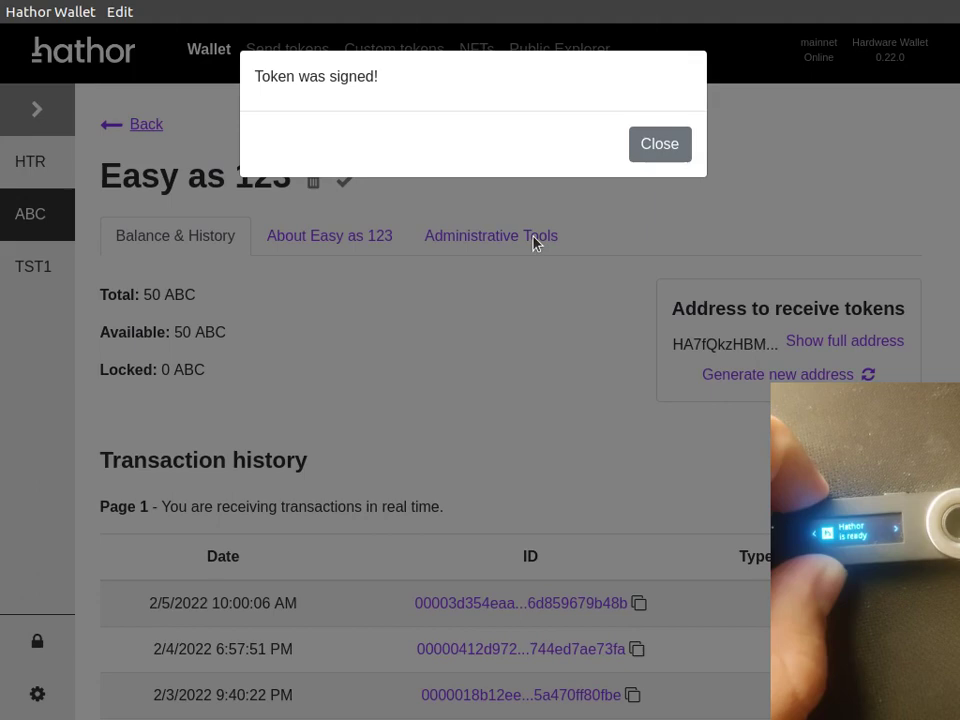
pyautogui.click(640, 152)
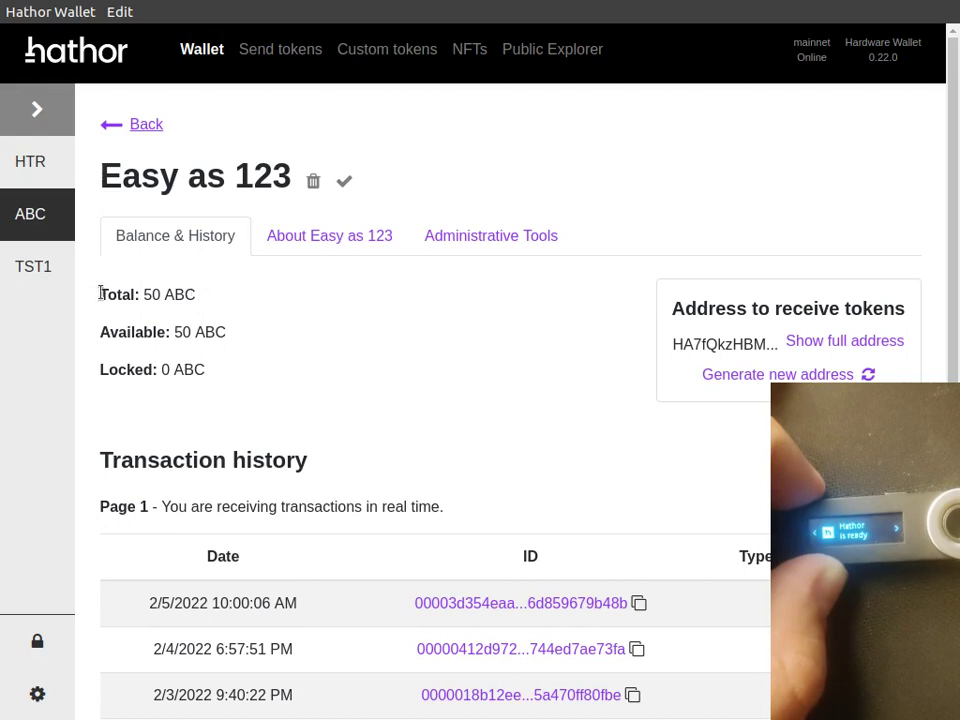
pyautogui.moveTo(100, 293); pyautogui.dragTo(249, 305)
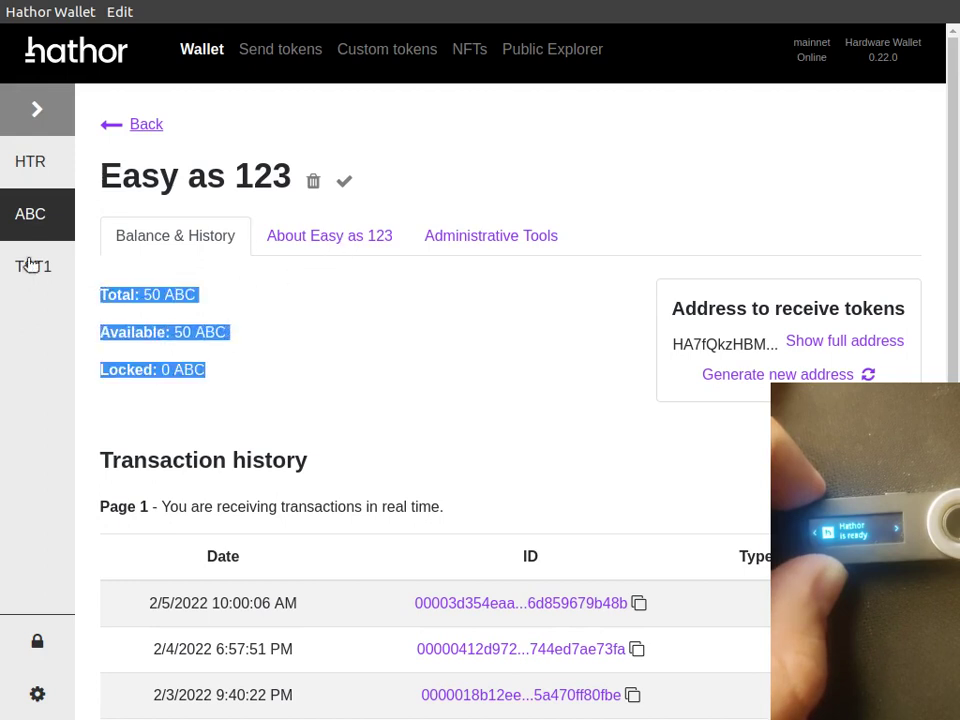
# Sign the TST1 token (Test Token #1) with the Ledger and check the verification status of both custom tokens
pyautogui.click(31, 264)
pyautogui.moveTo(100, 294); pyautogui.dragTo(253, 309)
pyautogui.click(252, 306)
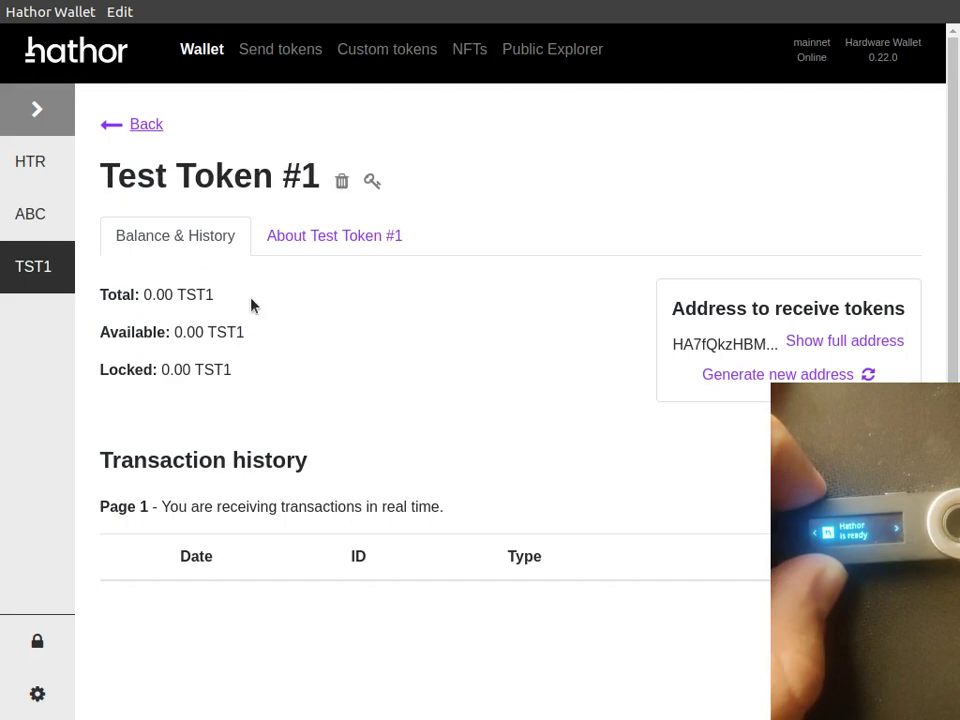
pyautogui.click(373, 181)
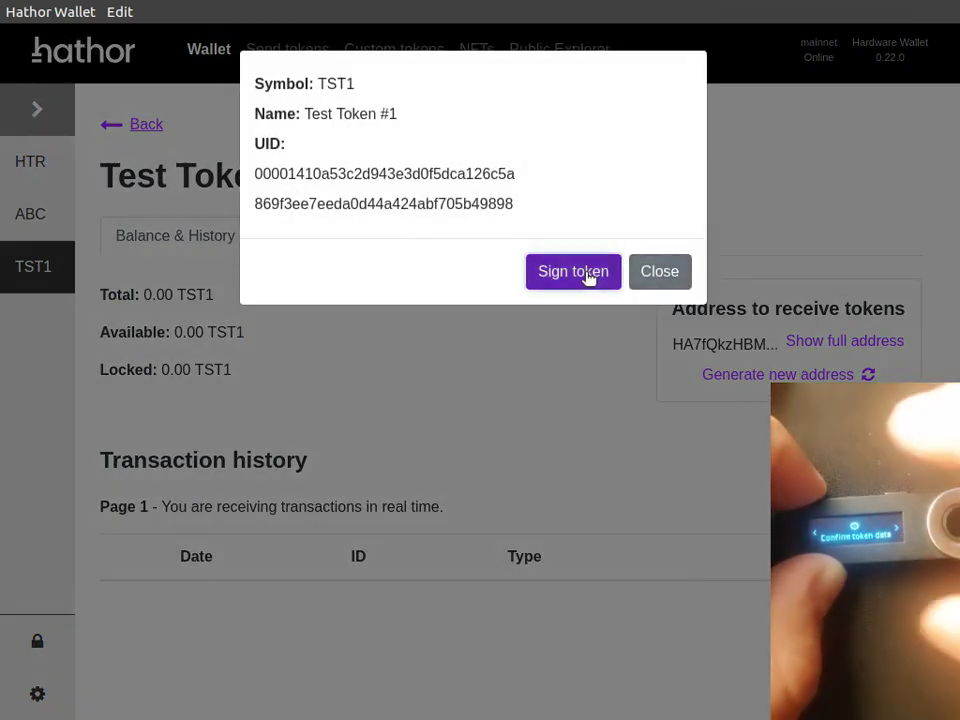
pyautogui.click(587, 275)
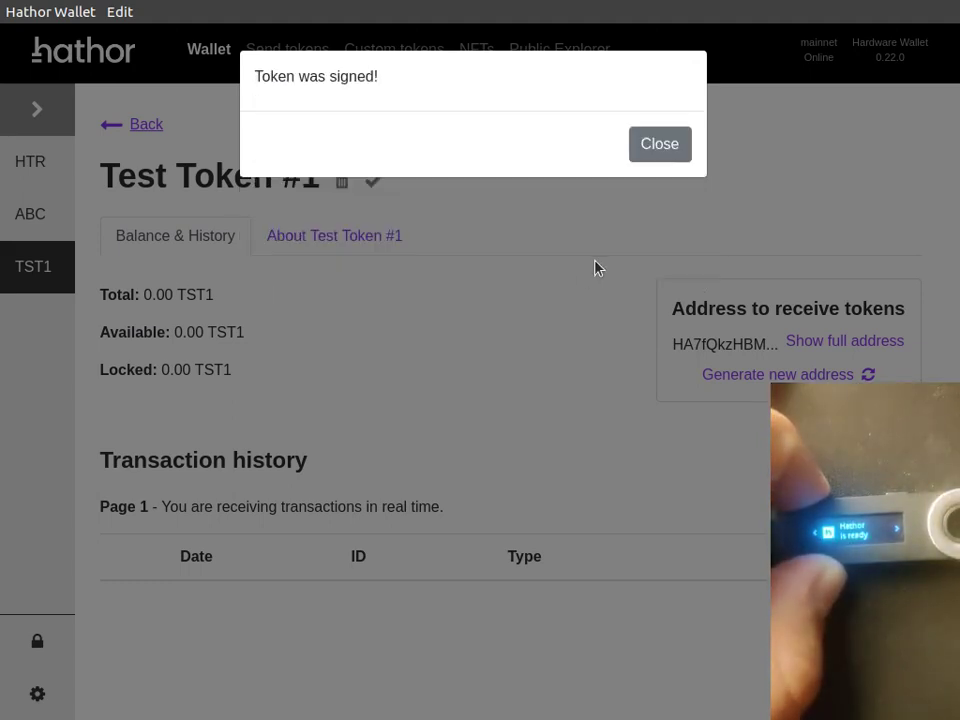
pyautogui.click(643, 150)
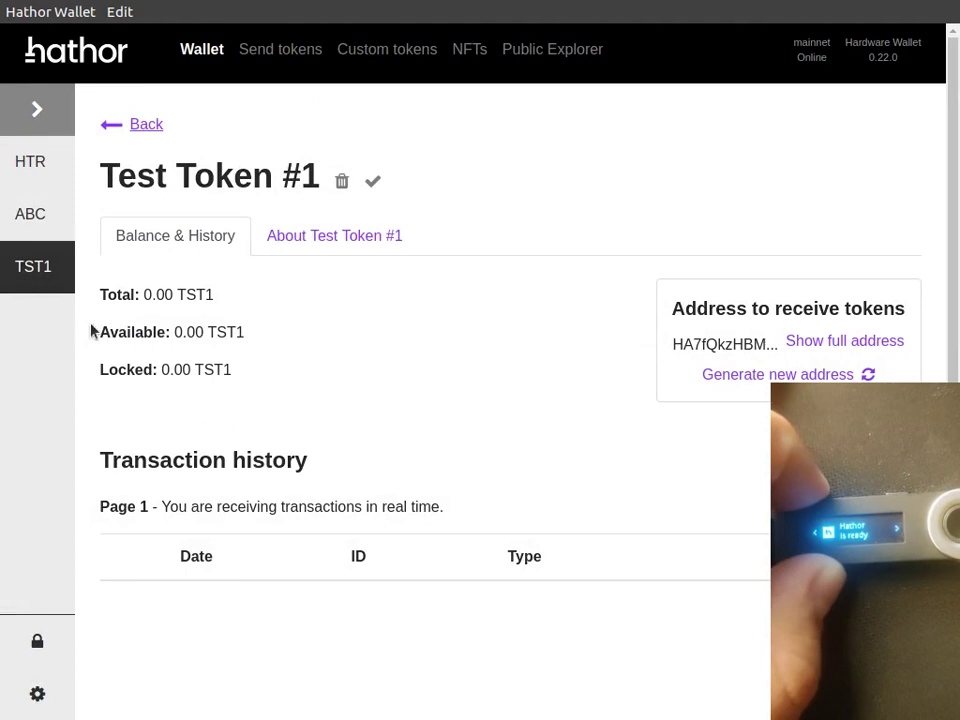
pyautogui.click(52, 220)
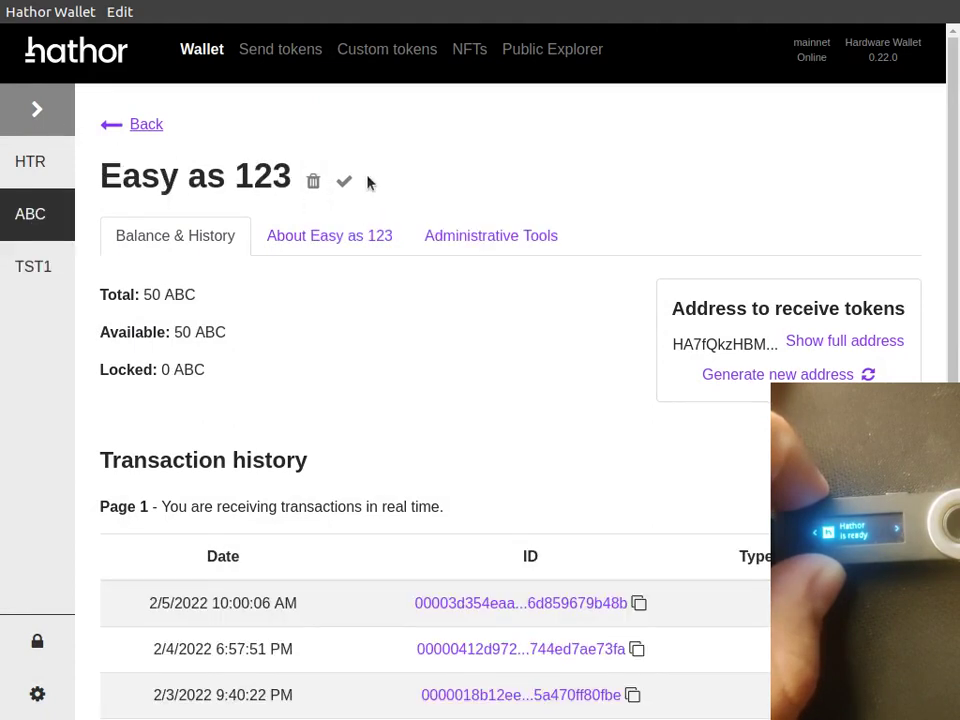
pyautogui.click(63, 250)
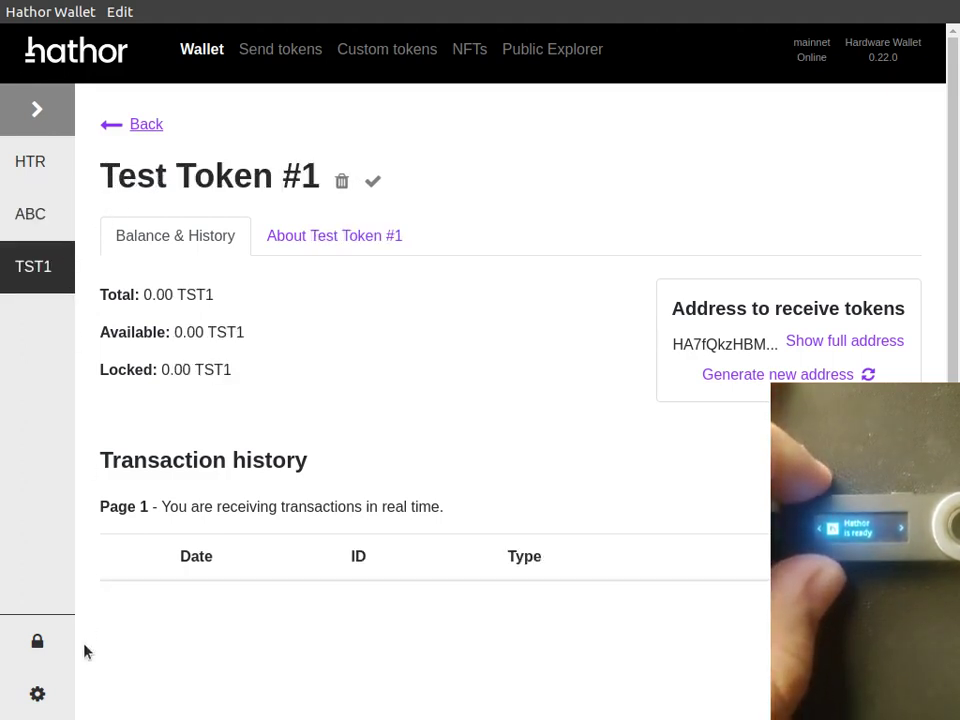
# Untrust all tokens on the Ledger in the wallet settings and check the signature status of TST1 and ABC
pyautogui.click(36, 696)
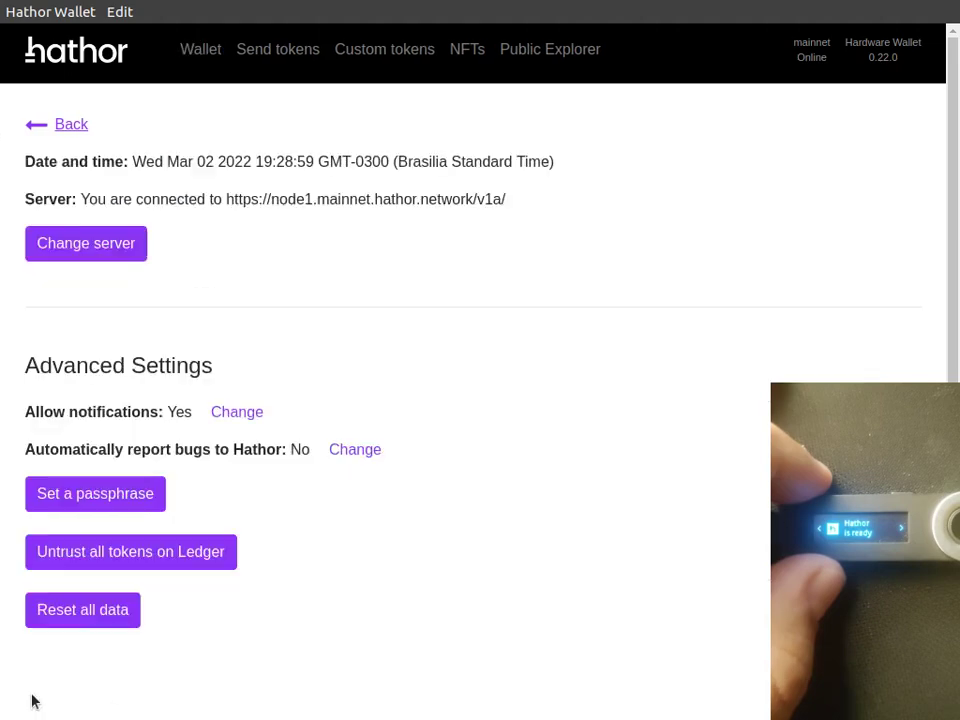
pyautogui.click(96, 558)
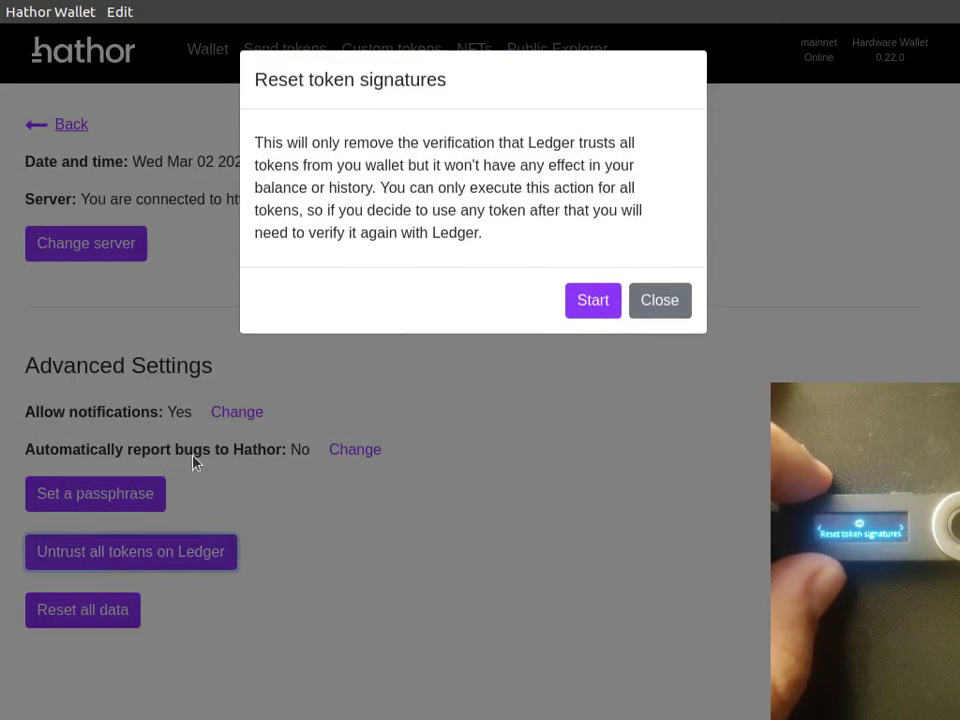
pyautogui.click(600, 305)
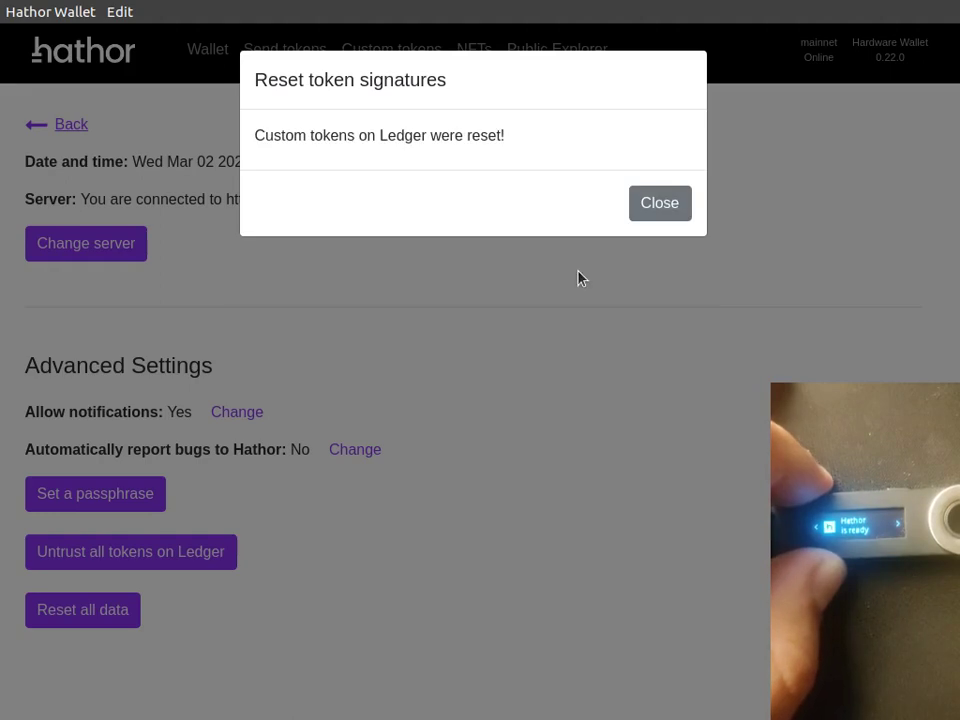
pyautogui.click(672, 207)
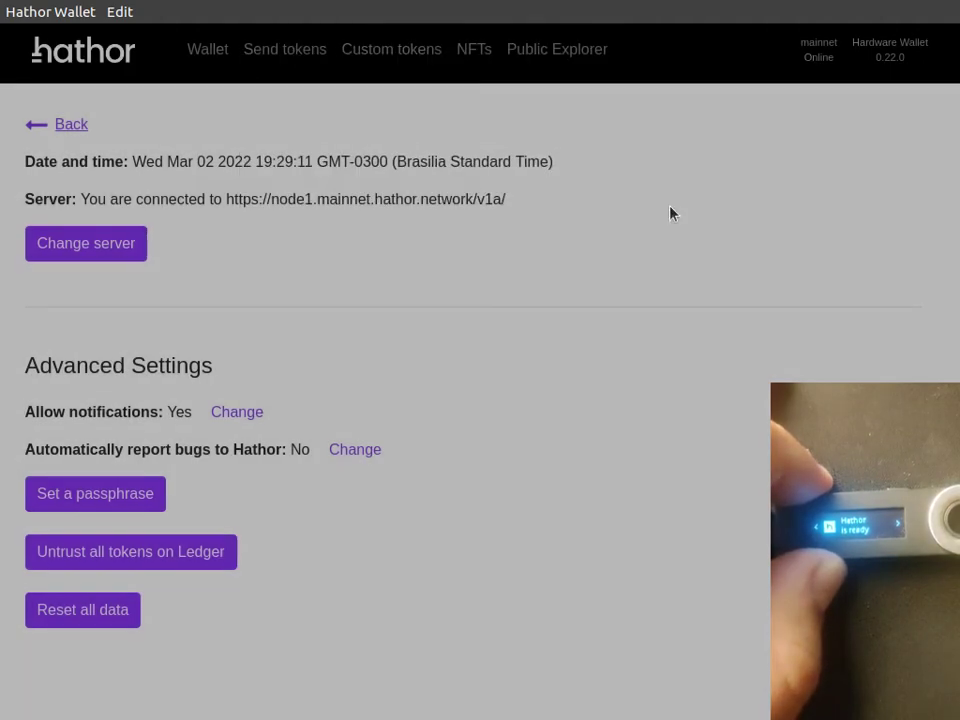
pyautogui.click(77, 124)
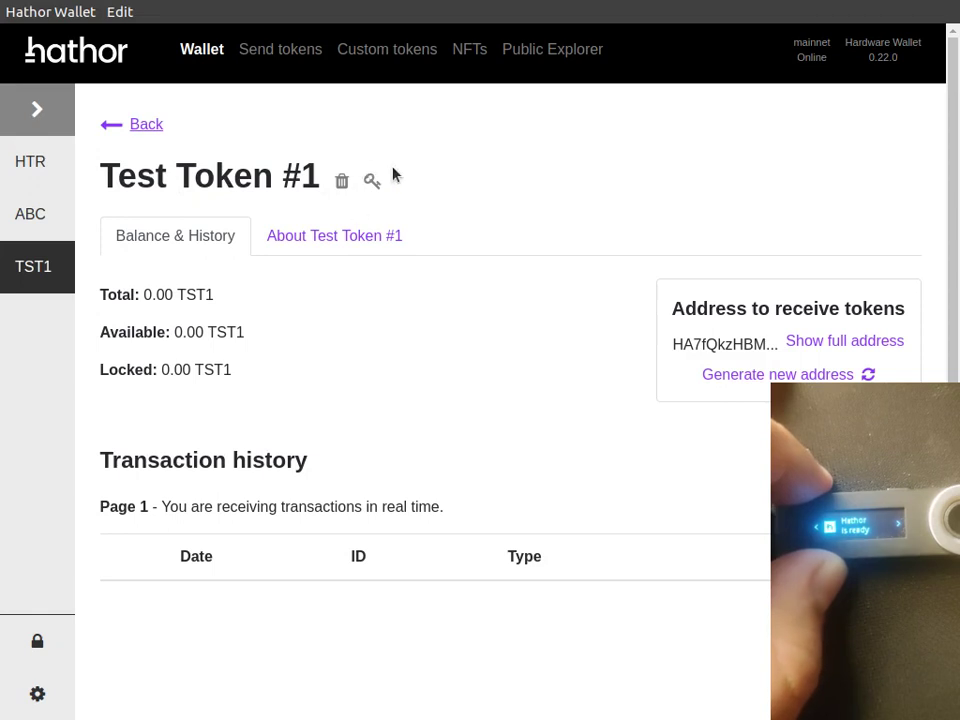
pyautogui.click(40, 216)
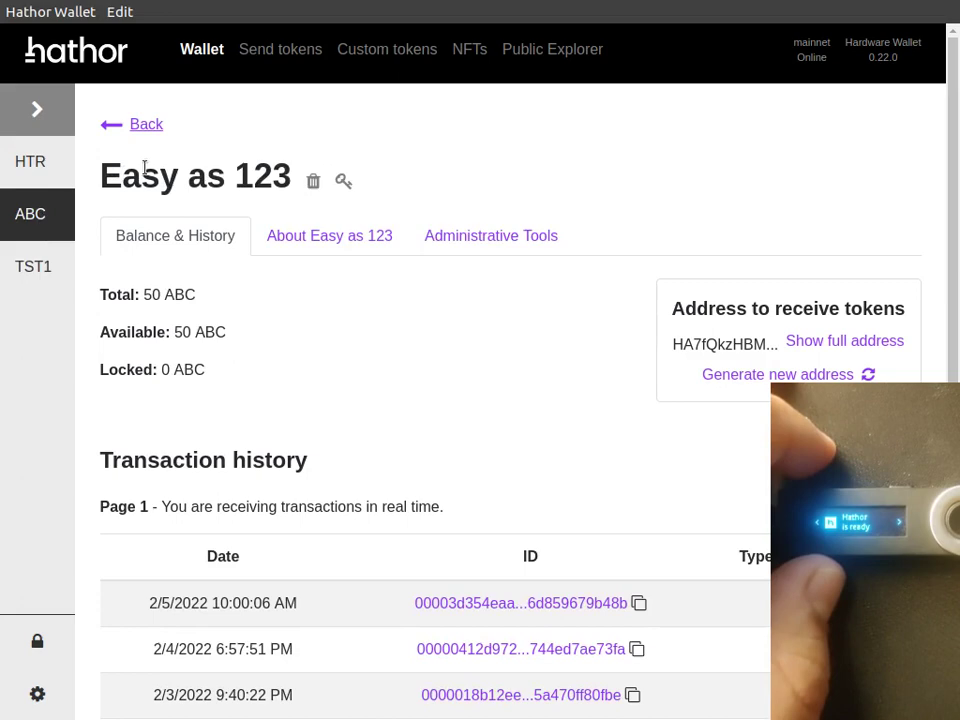
# Show the full receiving address for HTR for validation on the Ledger and copy it
pyautogui.click(22, 164)
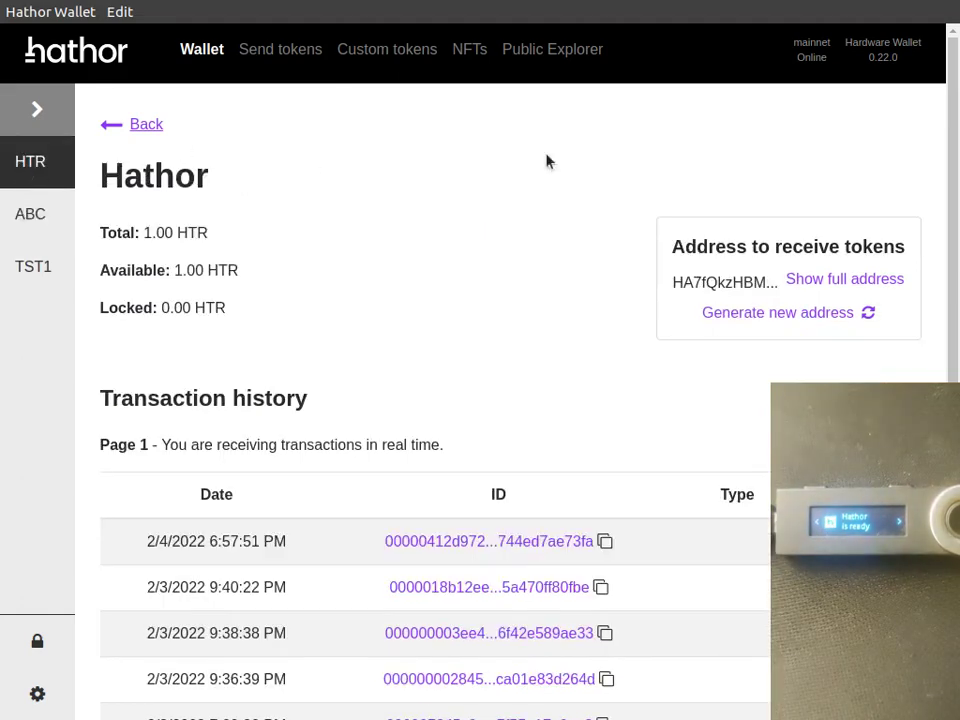
pyautogui.click(842, 278)
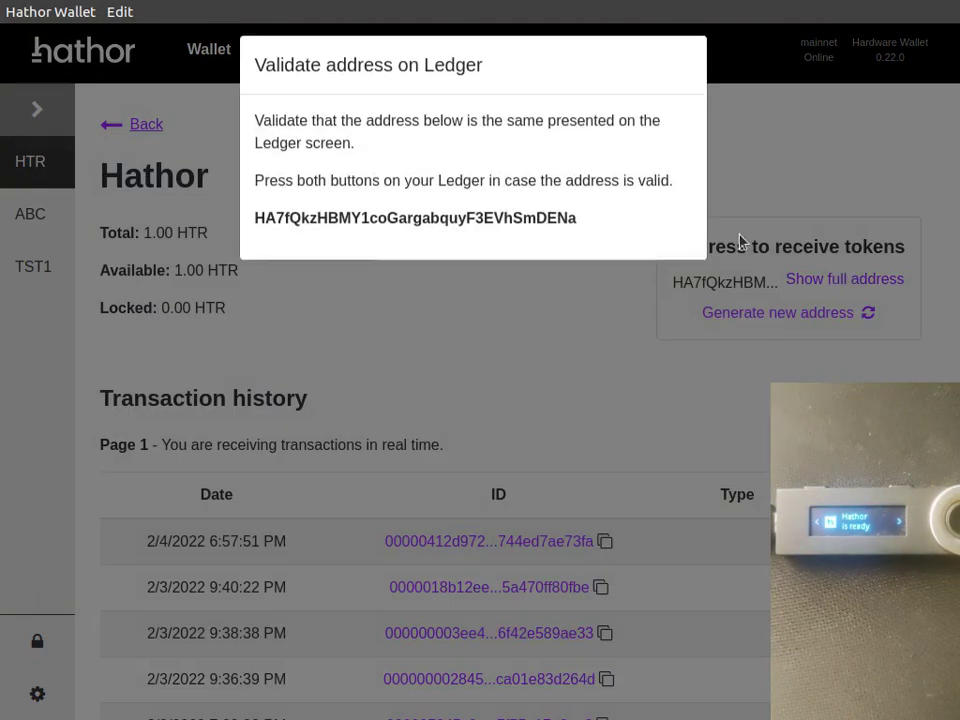
pyautogui.doubleClick(527, 232)
pyautogui.hotkey('ctrl', 'c')
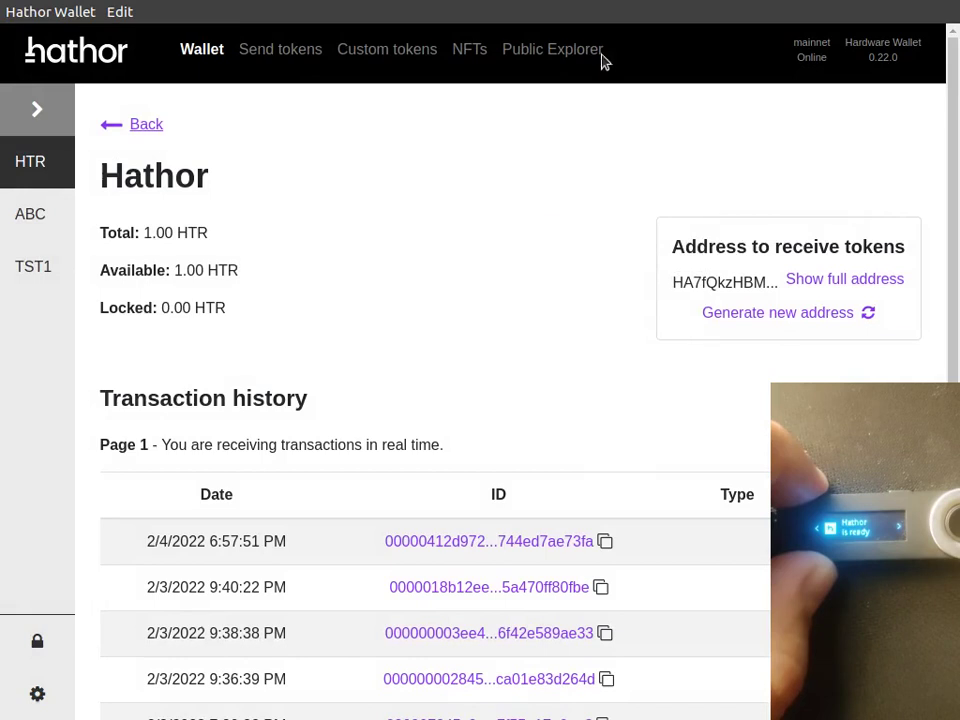
# Try to send 1 ABC to the copied address with automatically chosen inputs
pyautogui.click(276, 53)
pyautogui.click(148, 245)
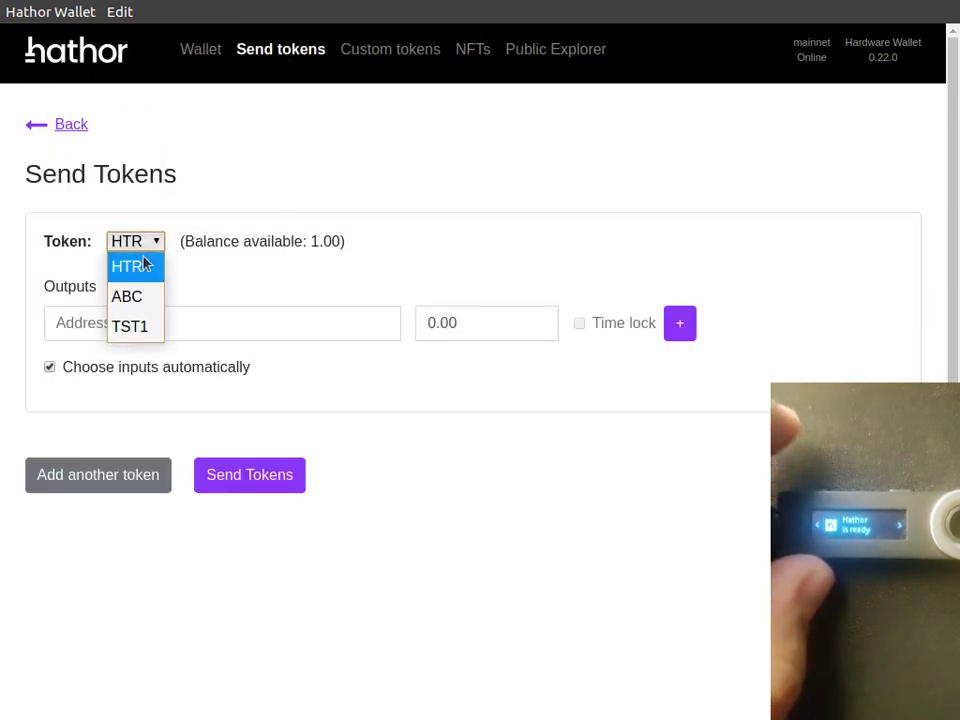
pyautogui.click(129, 304)
pyautogui.click(129, 334)
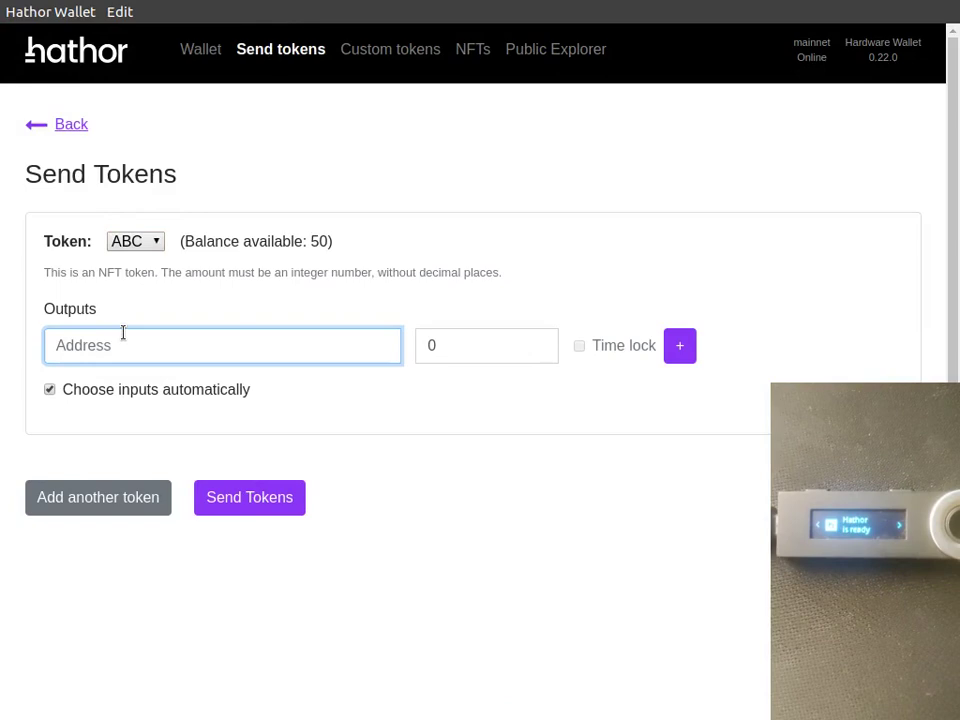
pyautogui.hotkey('ctrl', 'v')
pyautogui.click(447, 351)
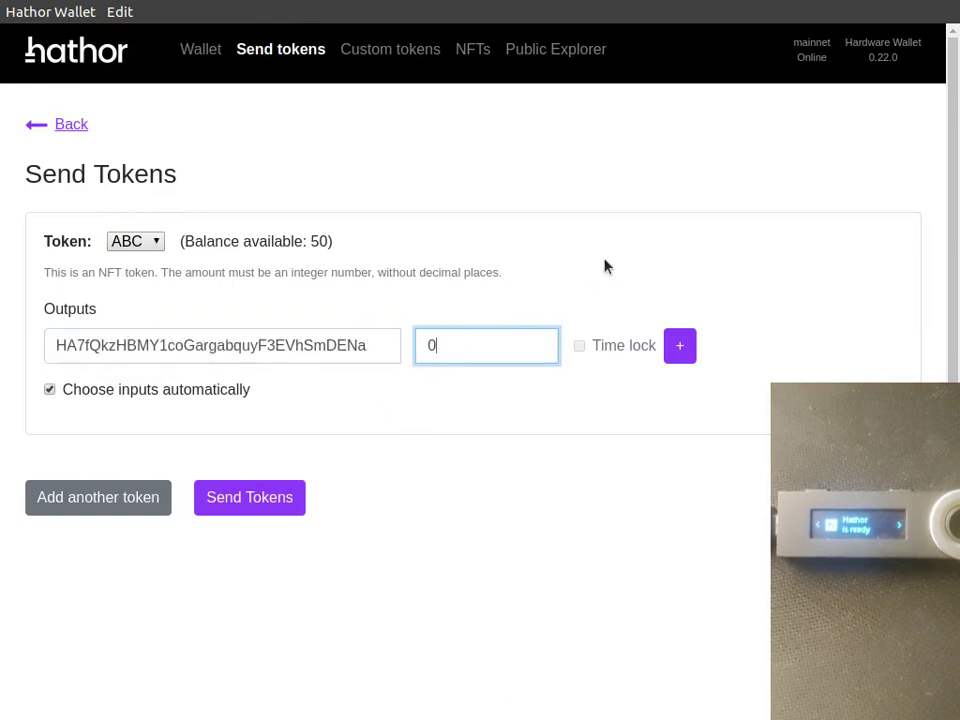
pyautogui.click(258, 512)
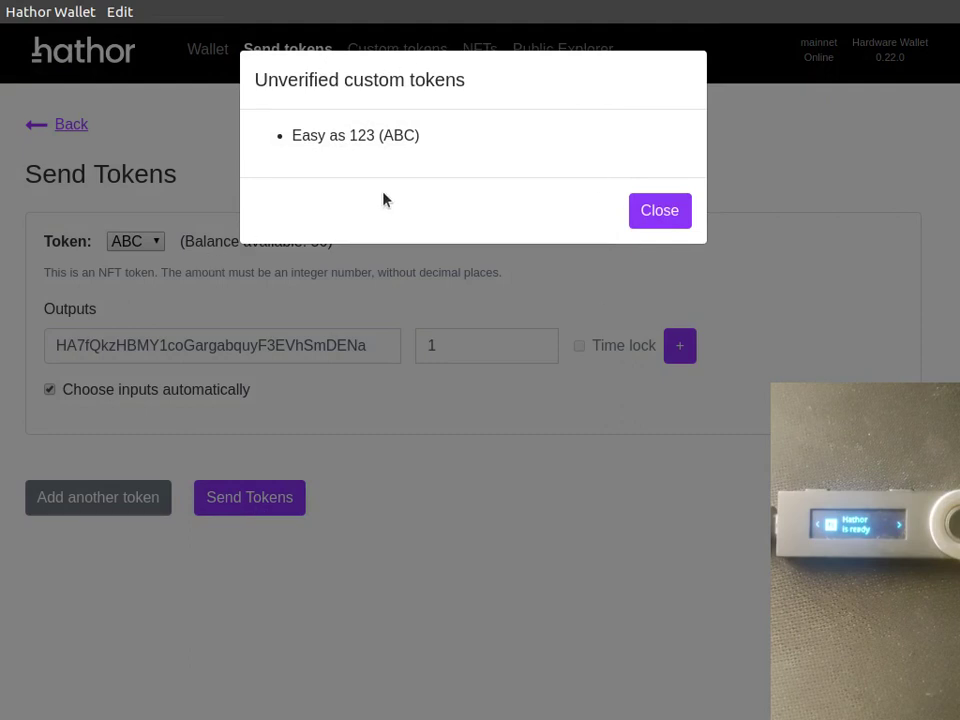
pyautogui.click(656, 216)
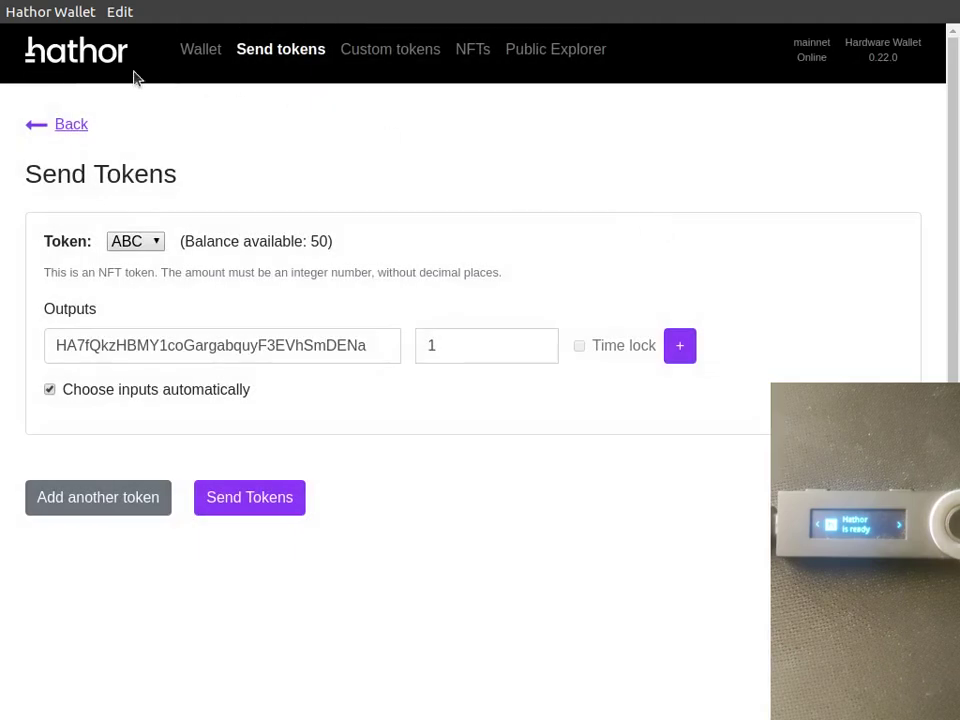
# Sign the untrusted ABC token again with the Ledger from its wallet page
pyautogui.click(190, 52)
pyautogui.click(40, 216)
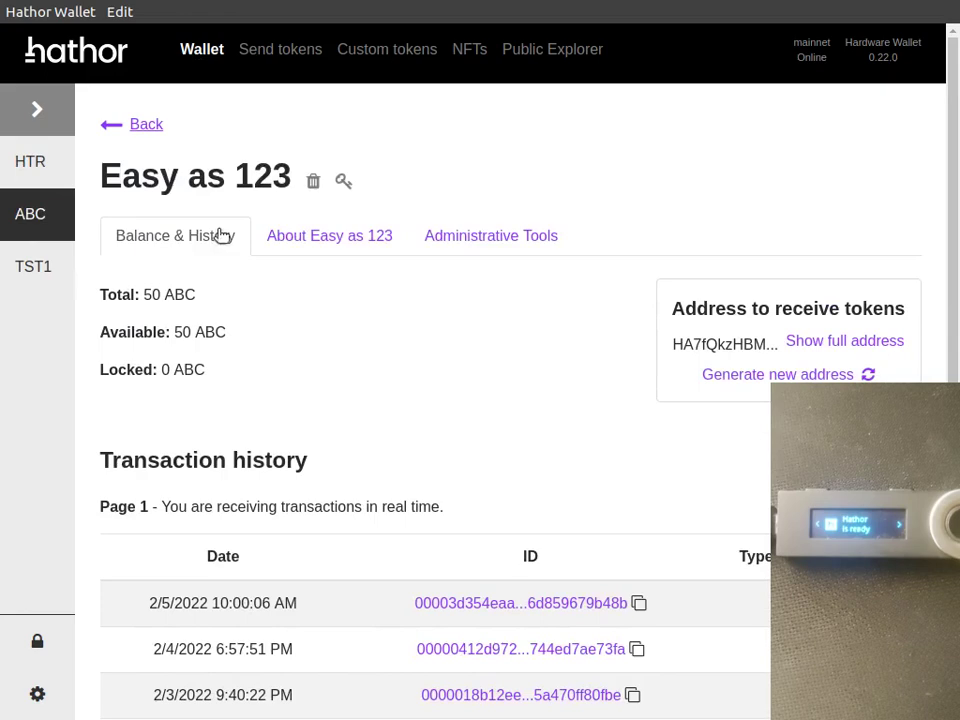
pyautogui.click(343, 182)
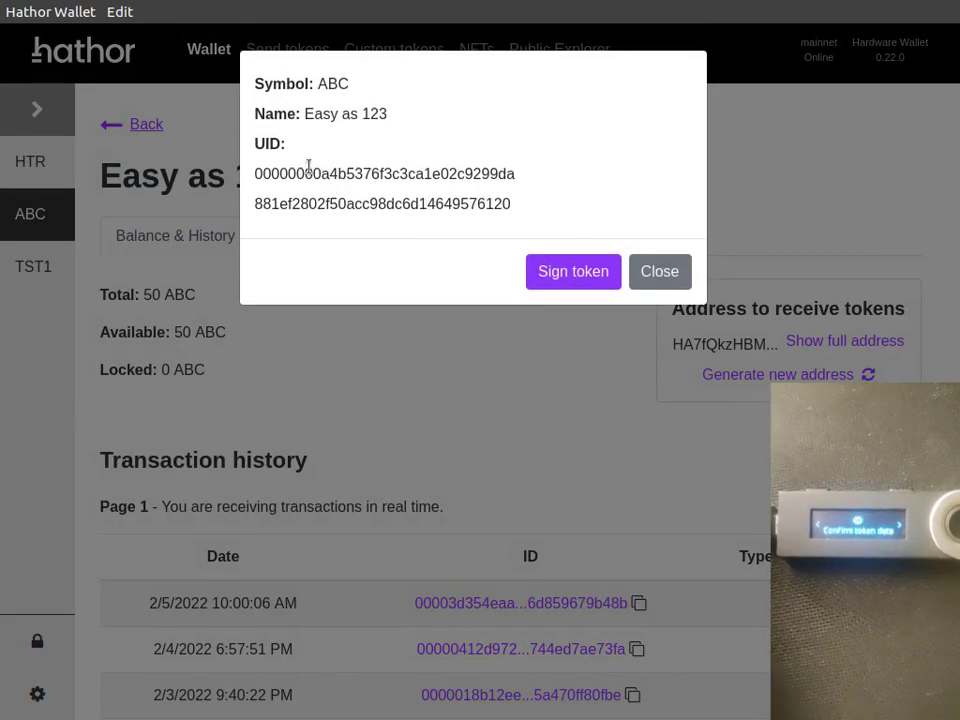
pyautogui.click(590, 263)
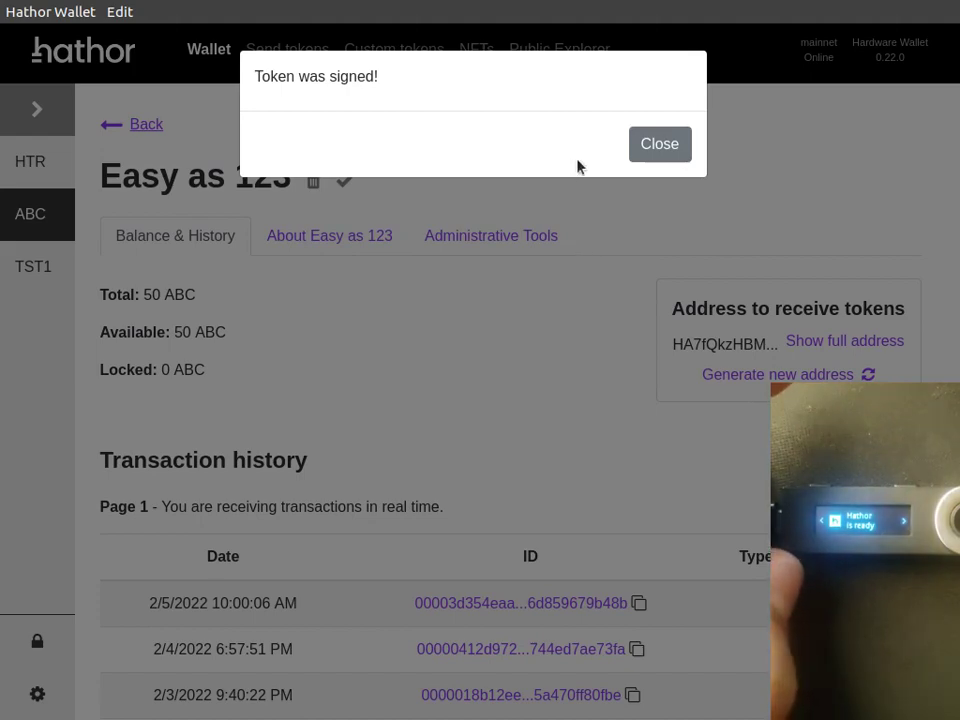
pyautogui.click(666, 142)
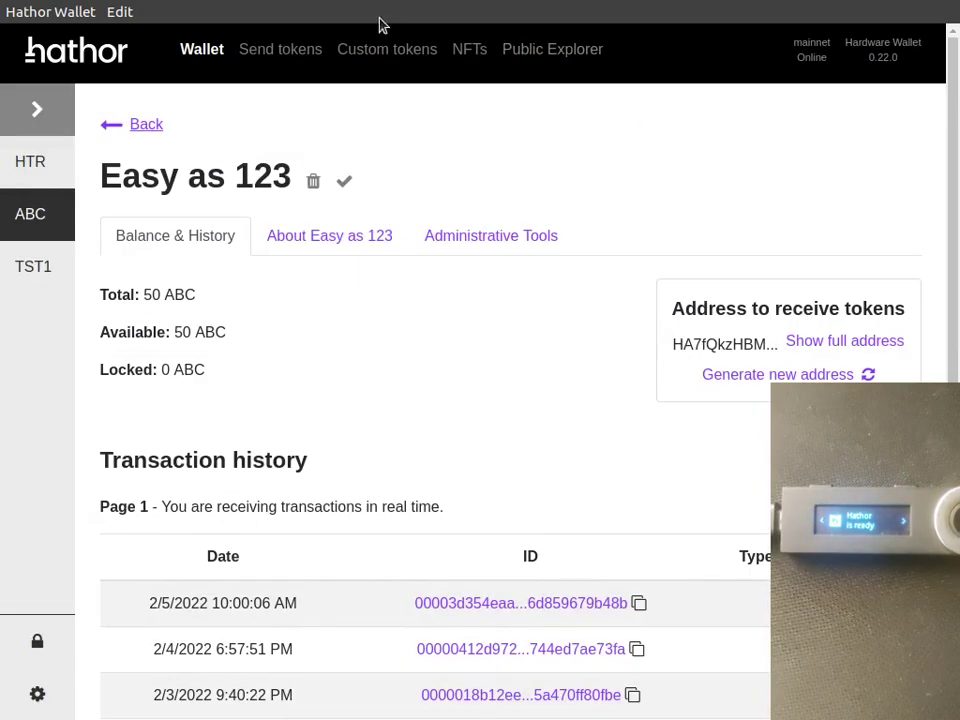
# Send 1 ABC to the copied address with automatically chosen inputs and review the HTR and ABC wallet pages
pyautogui.click(287, 52)
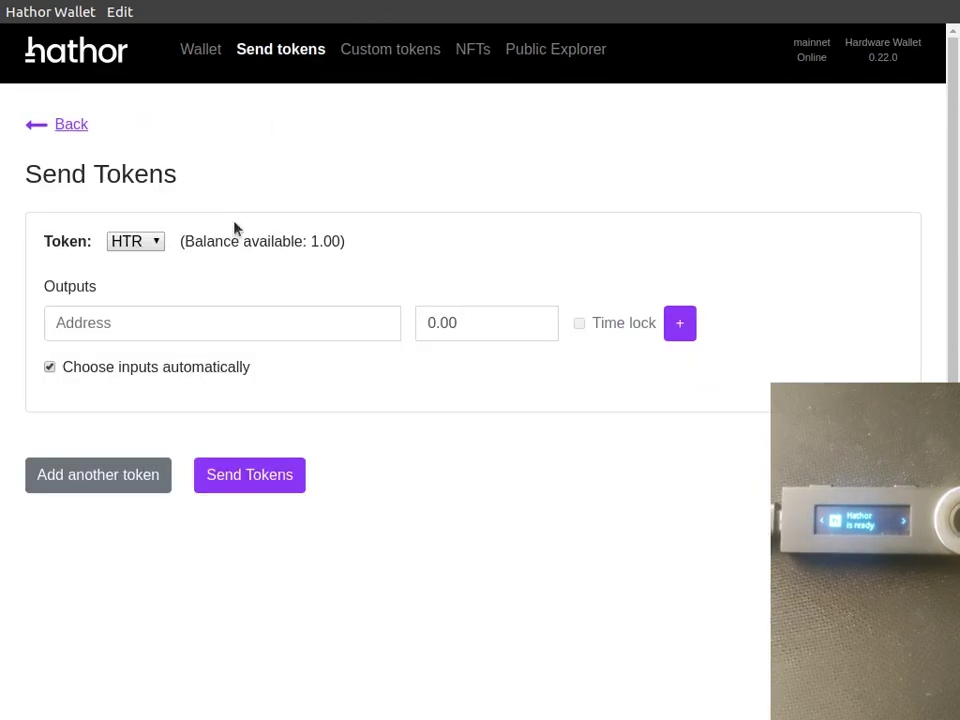
pyautogui.click(148, 244)
pyautogui.click(139, 308)
pyautogui.click(151, 349)
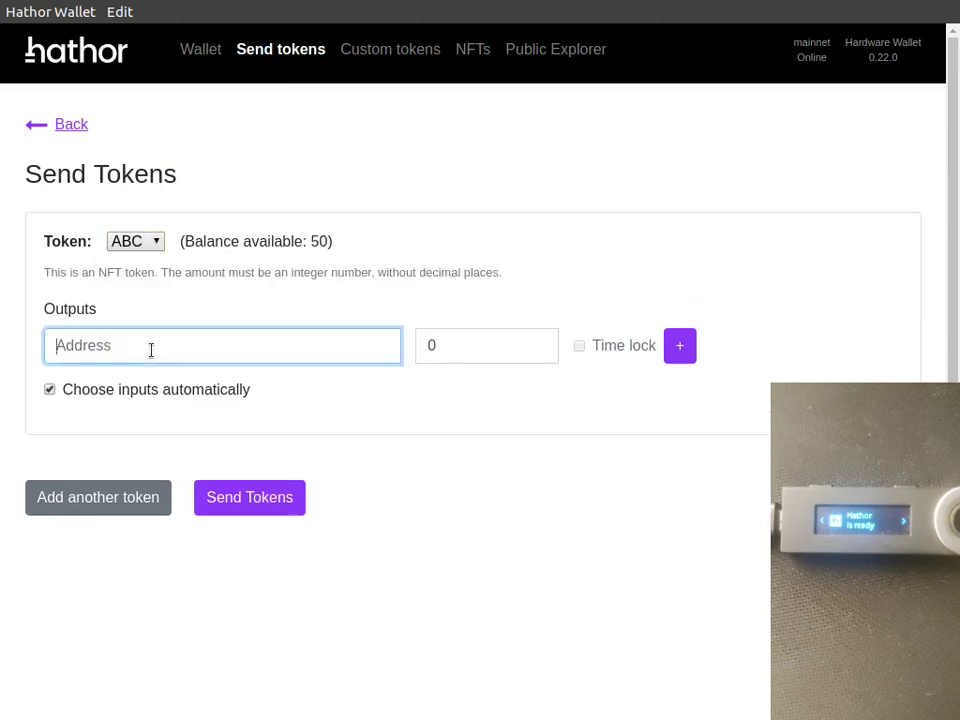
pyautogui.hotkey('ctrl', 'v')
pyautogui.click(456, 344)
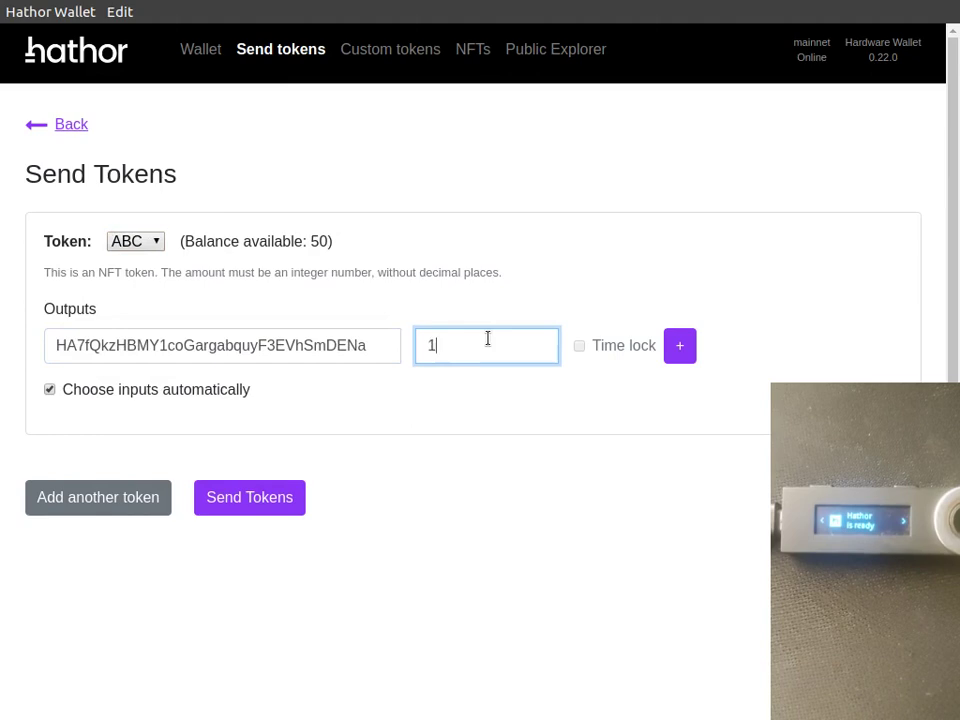
pyautogui.click(257, 495)
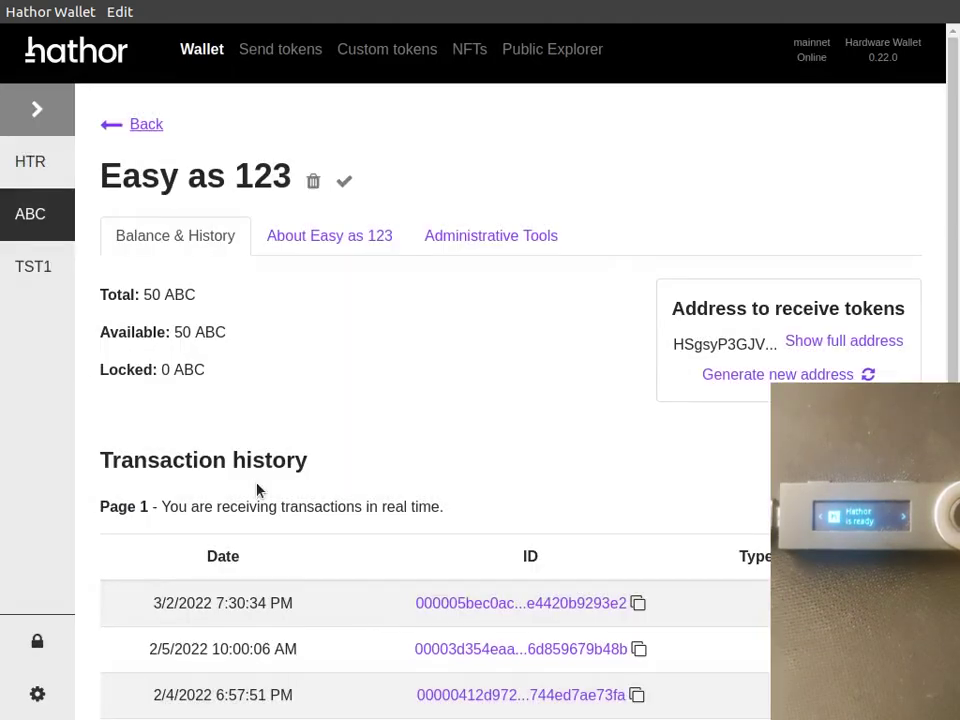
pyautogui.click(33, 170)
pyautogui.click(40, 211)
# Start a new token transfer with an output of 0.10 HTR to the copied address, with automatically chosen inputs
pyautogui.click(285, 62)
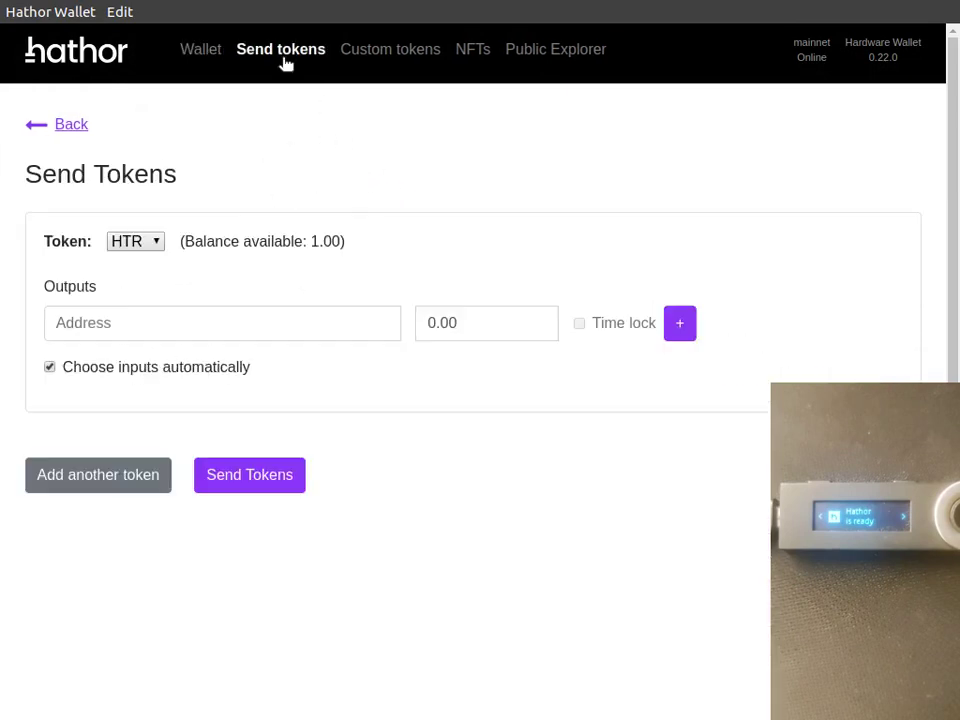
pyautogui.click(250, 314)
pyautogui.hotkey('ctrl', 'v')
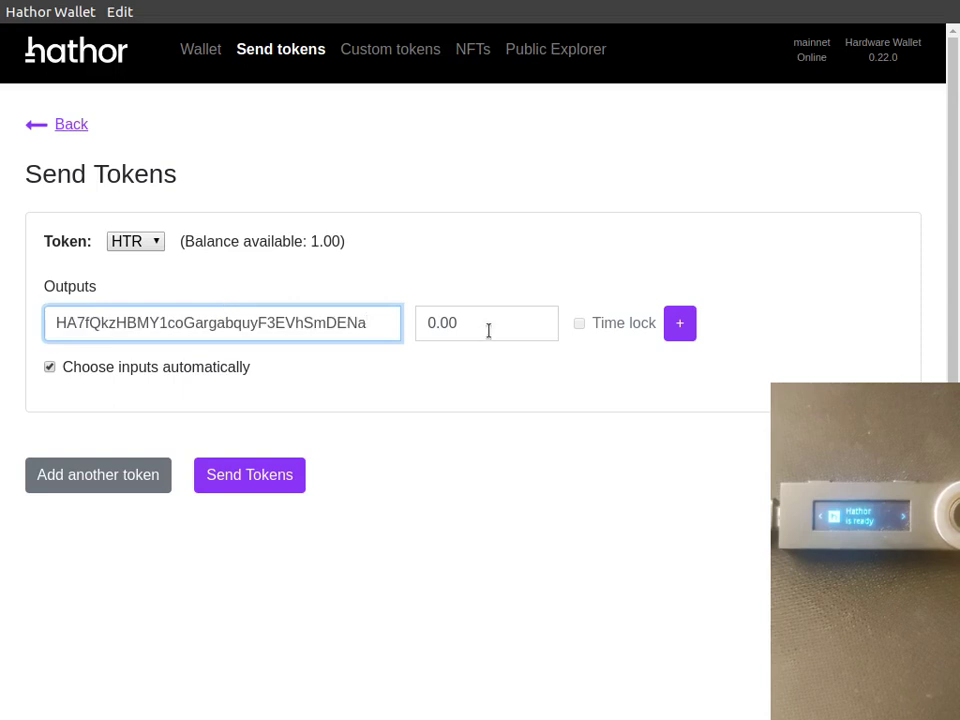
pyautogui.click(467, 330)
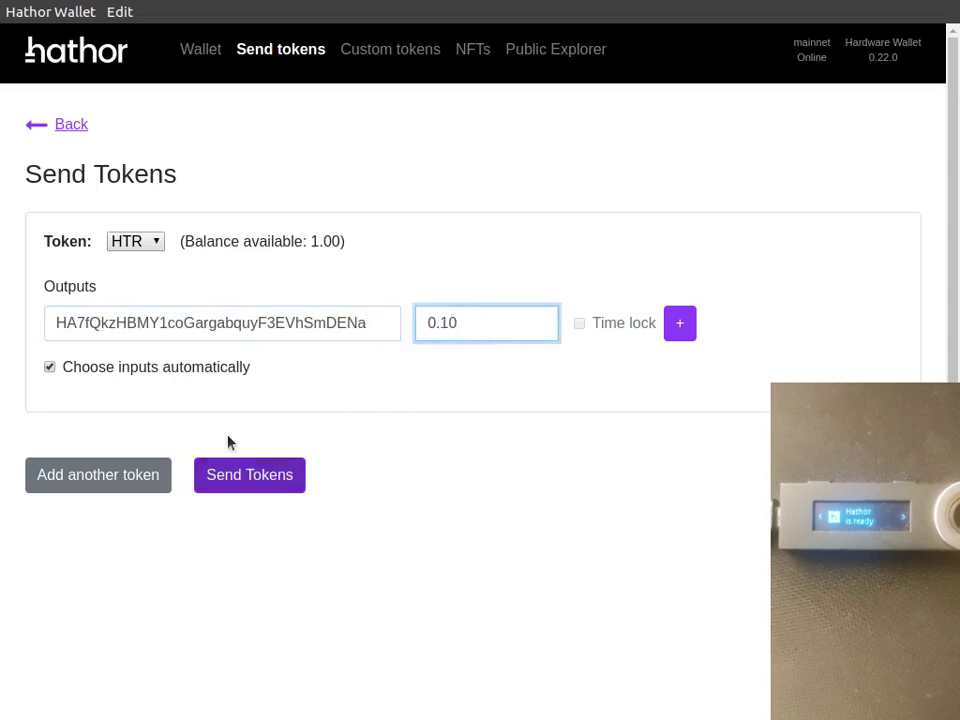
# Add ABC as a second token with an output of 2 to the same copied address and send the combined transaction
pyautogui.click(98, 493)
pyautogui.click(135, 579)
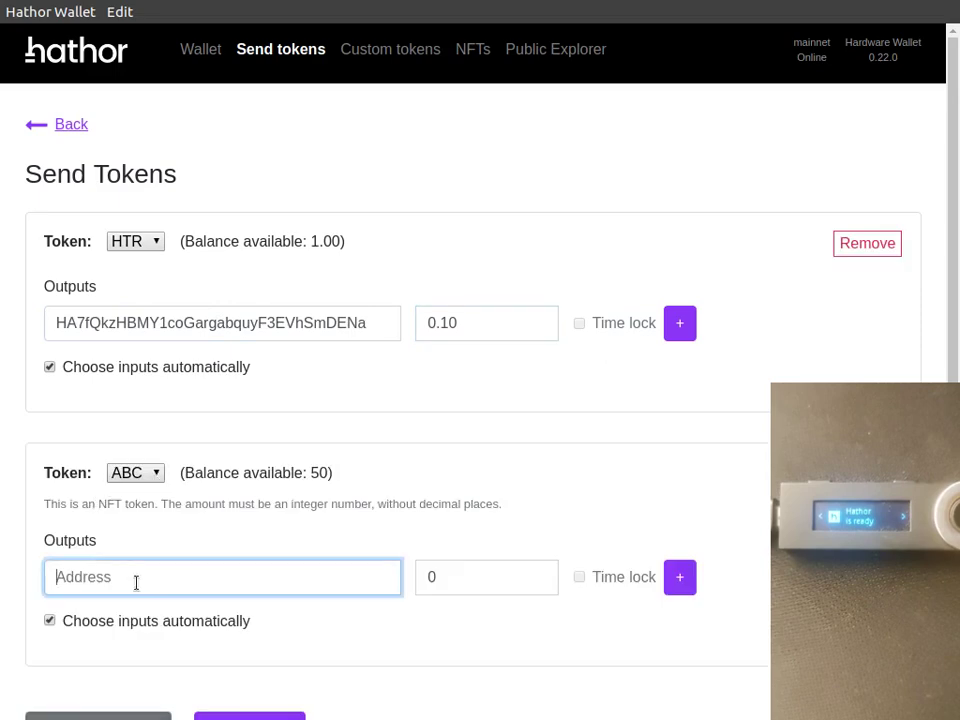
pyautogui.hotkey('ctrl', 'v')
pyautogui.click(502, 583)
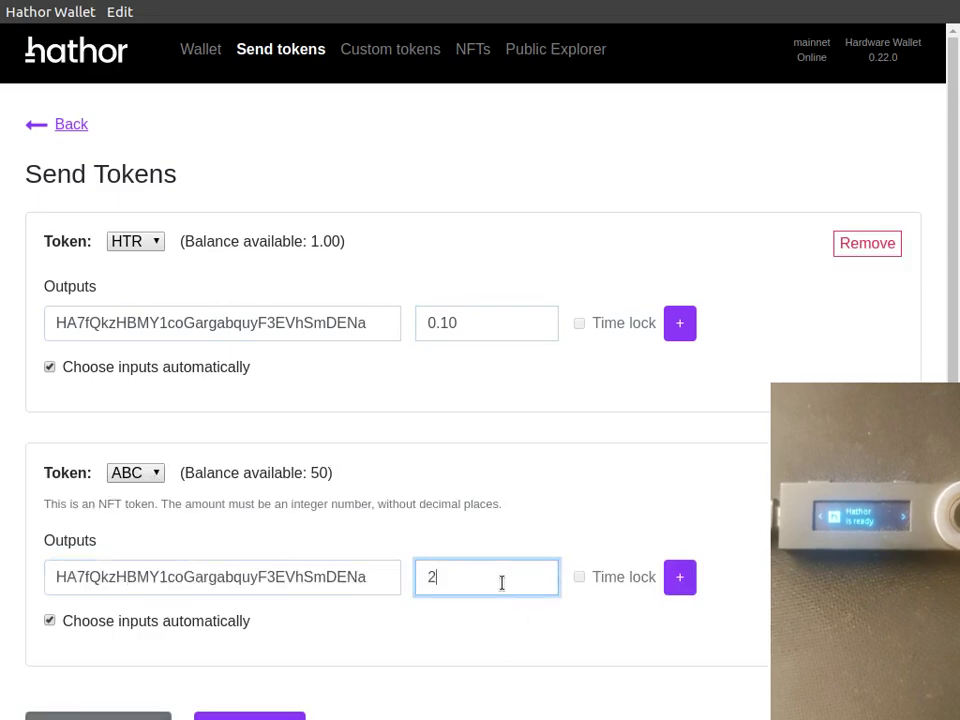
pyautogui.write('2')
pyautogui.scroll(-1, 445, 551)
pyautogui.click(248, 688)
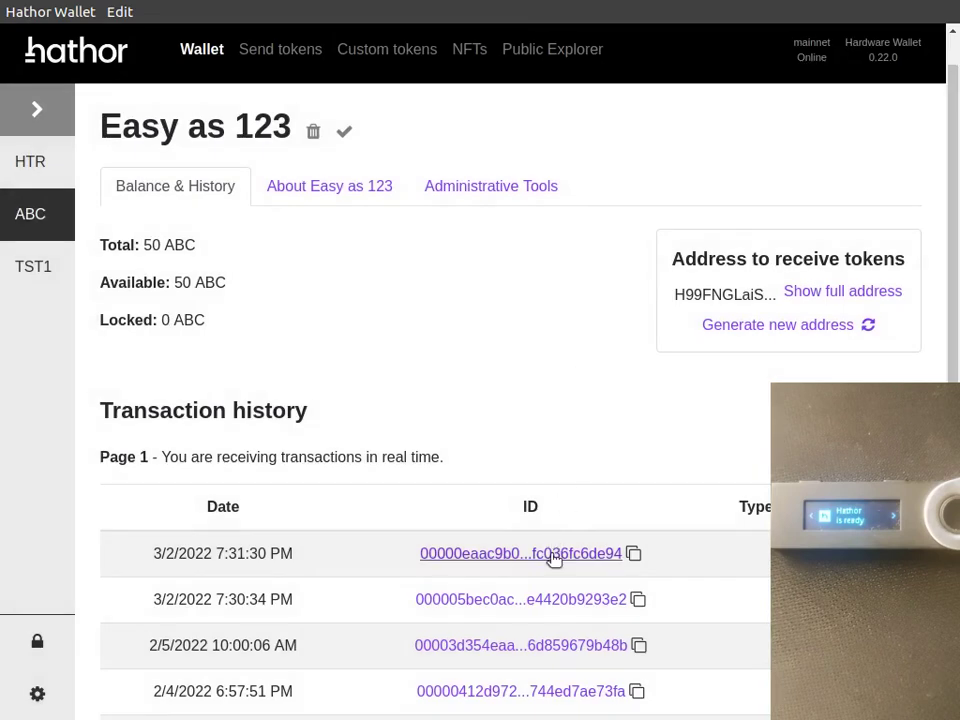
# Open the newest transaction in the ABC history and examine its HTR and ABC outputs
pyautogui.click(550, 555)
pyautogui.scroll(-3, 635, 360)
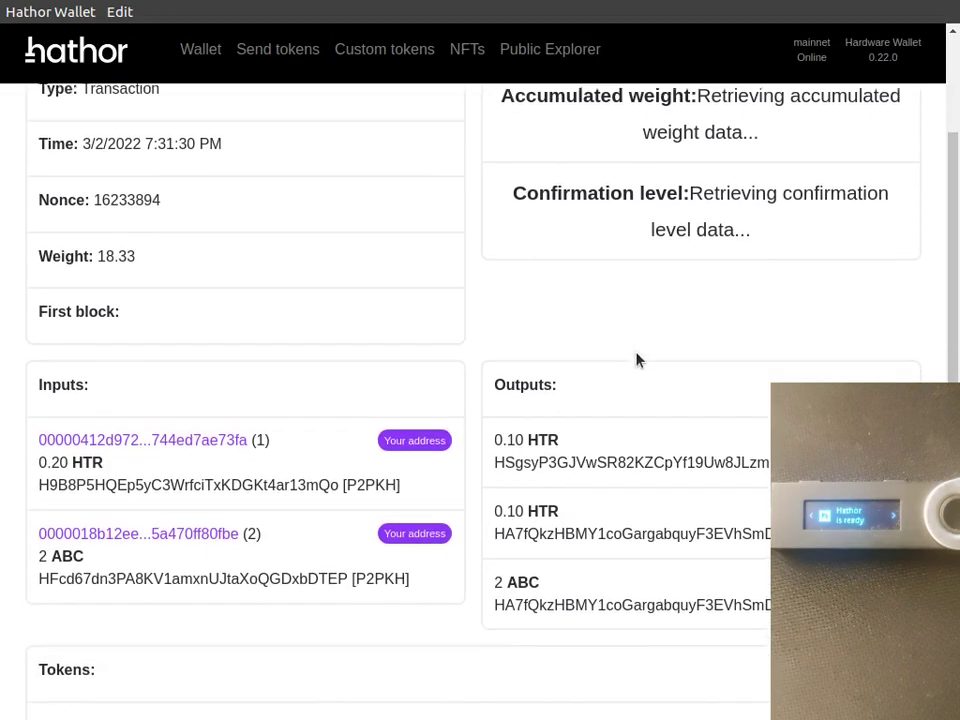
pyautogui.moveTo(527, 440); pyautogui.dragTo(584, 440)
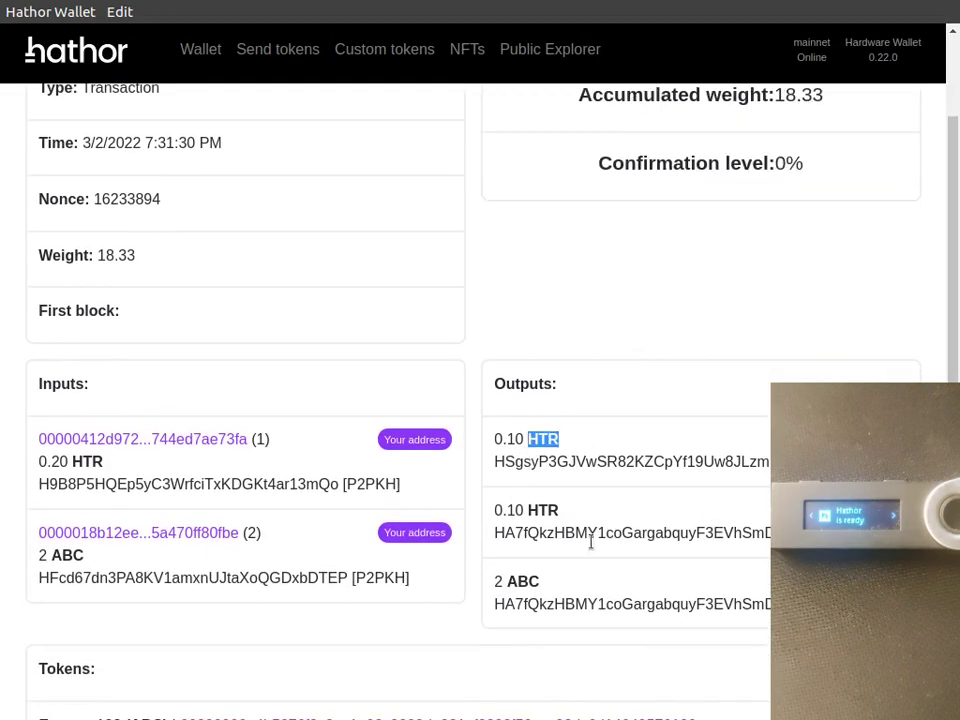
pyautogui.moveTo(494, 581); pyautogui.dragTo(545, 582)
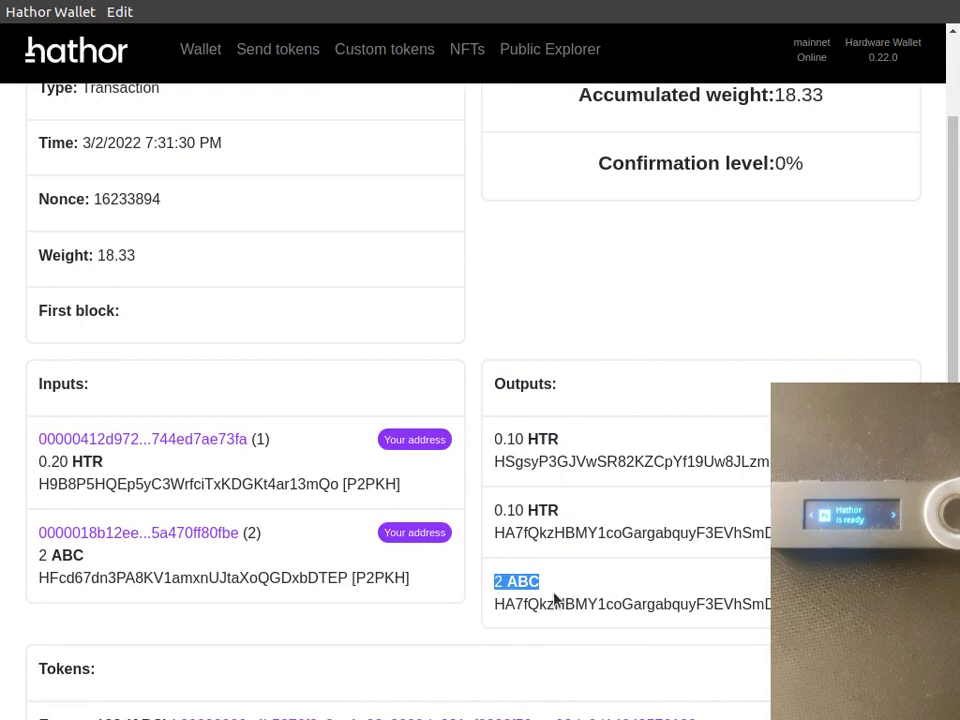
pyautogui.click(568, 579)
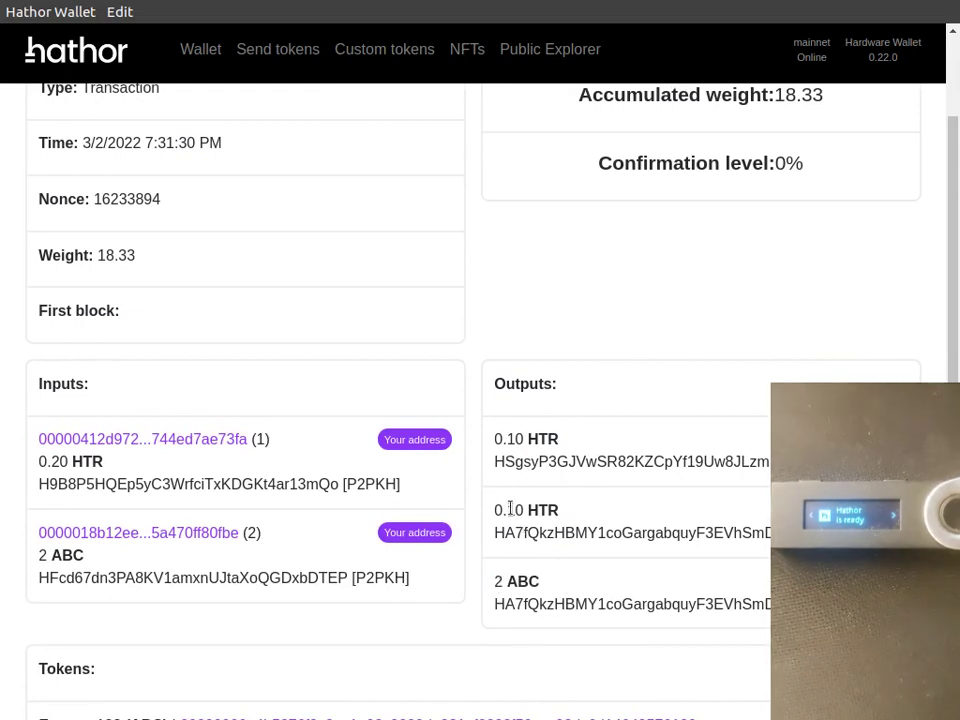